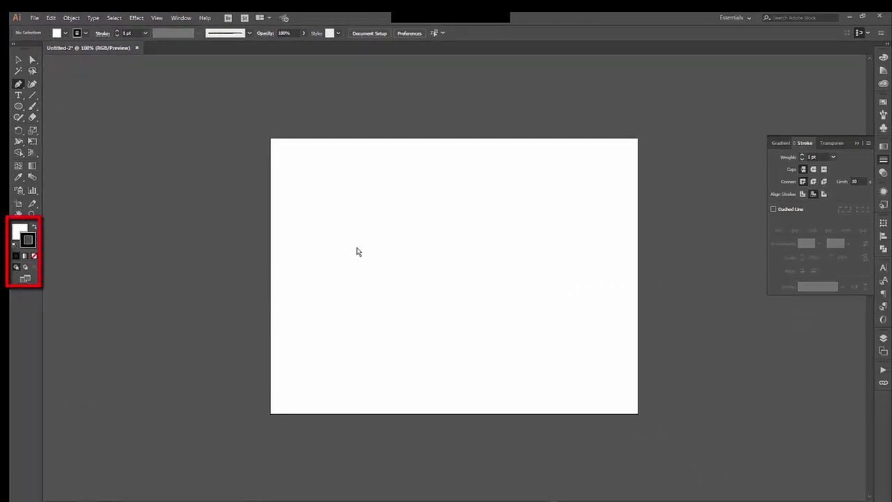
Draw a closed, irregular five-sided outline of straight segments across the upper part of the artboard with the Pen tool
left_click(337, 193)
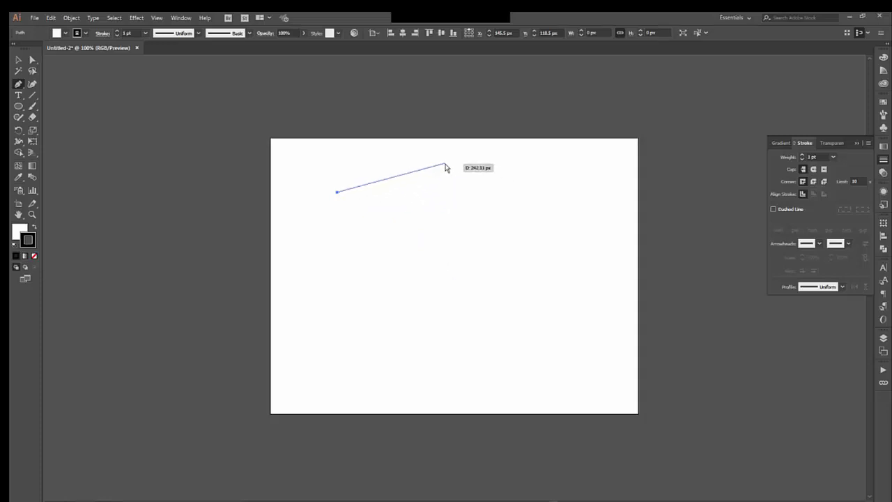
left_click(445, 165)
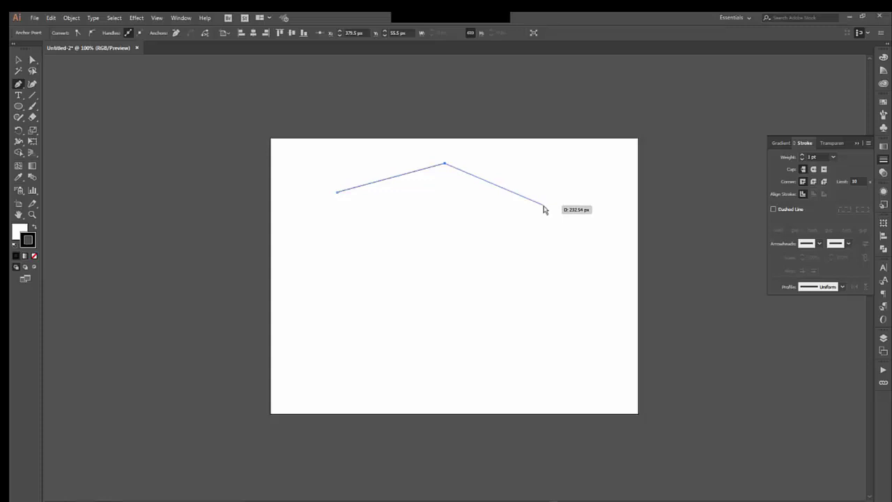
left_click(543, 205)
left_click(496, 303)
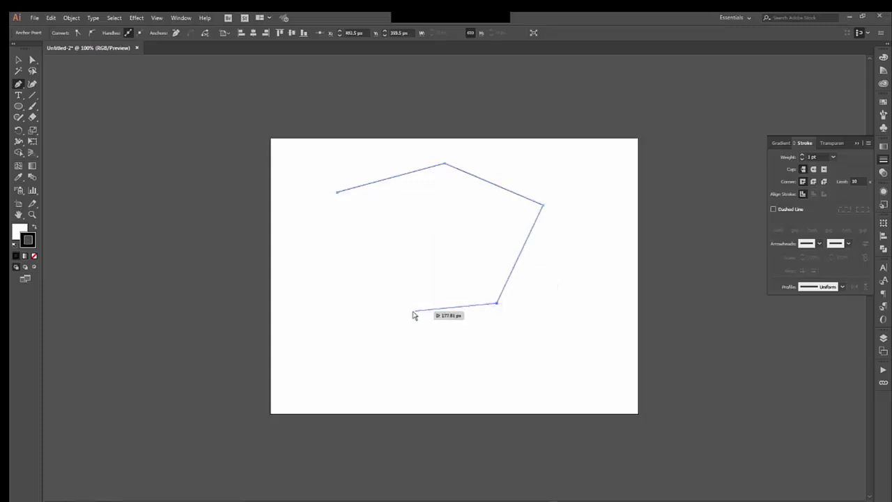
left_click(352, 324)
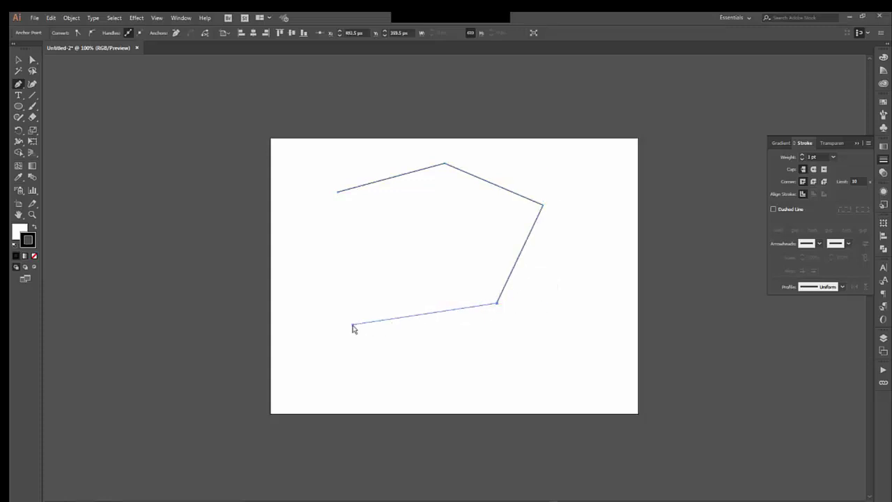
left_click(337, 194)
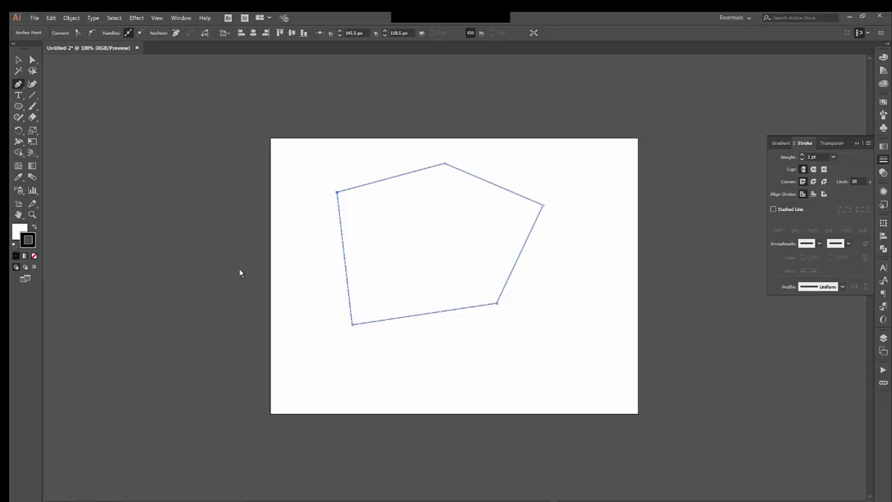
Reshape the polygon into a jagged lightning-bolt form by moving four anchor points, bringing the upper-left one inward to about X 436.5 px, Y 250.5 px
left_click(31, 60)
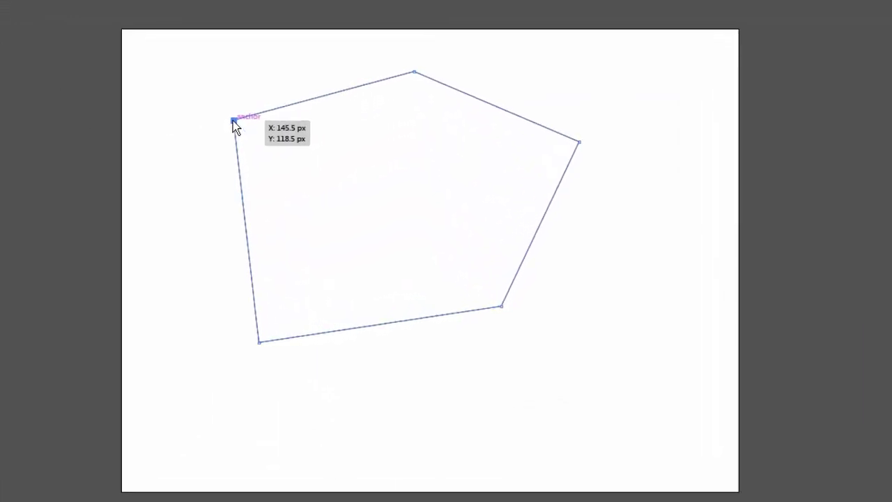
left_click_drag(233, 120, 458, 222)
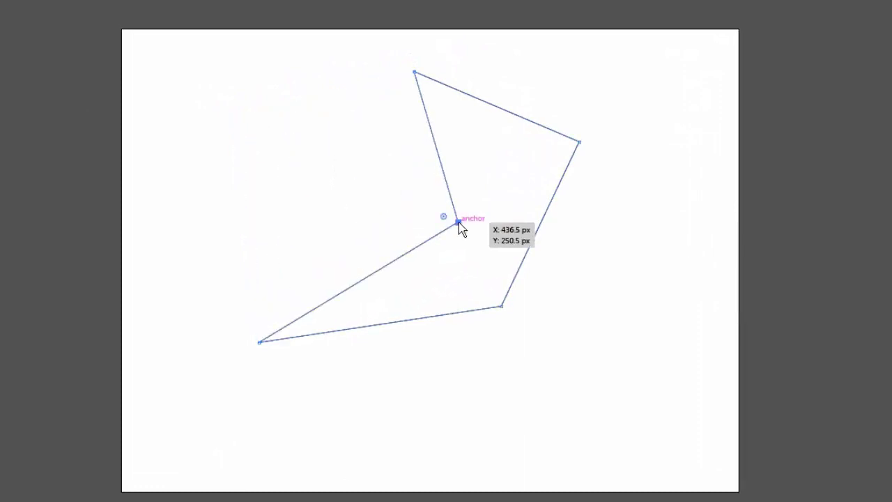
left_click_drag(579, 142, 600, 98)
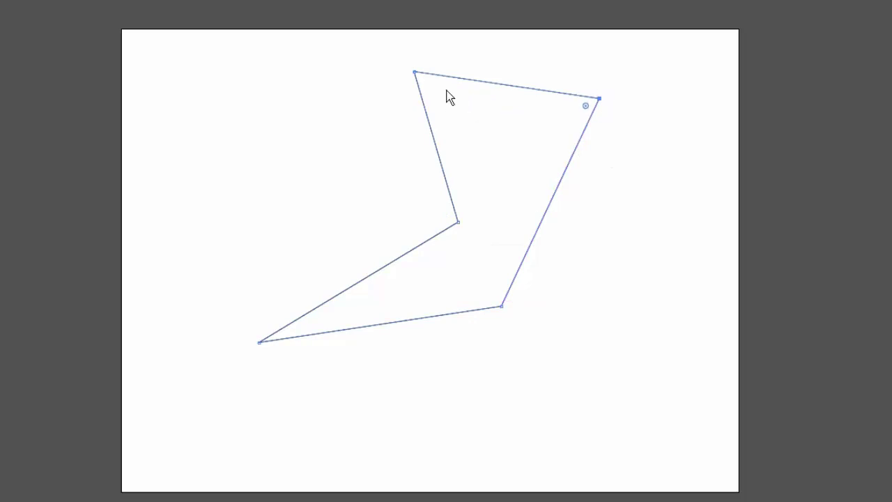
left_click_drag(416, 73, 223, 178)
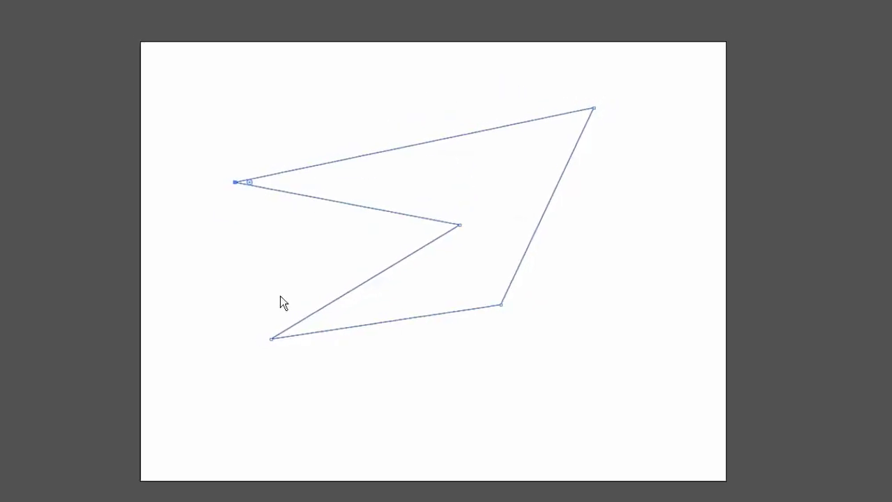
left_click_drag(501, 306, 421, 204)
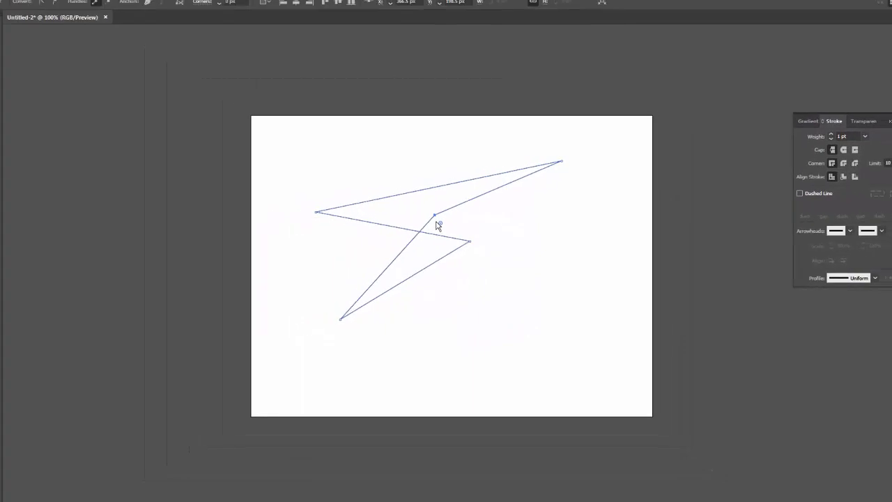
Set the shape's fill to the red swatch
left_click(16, 222)
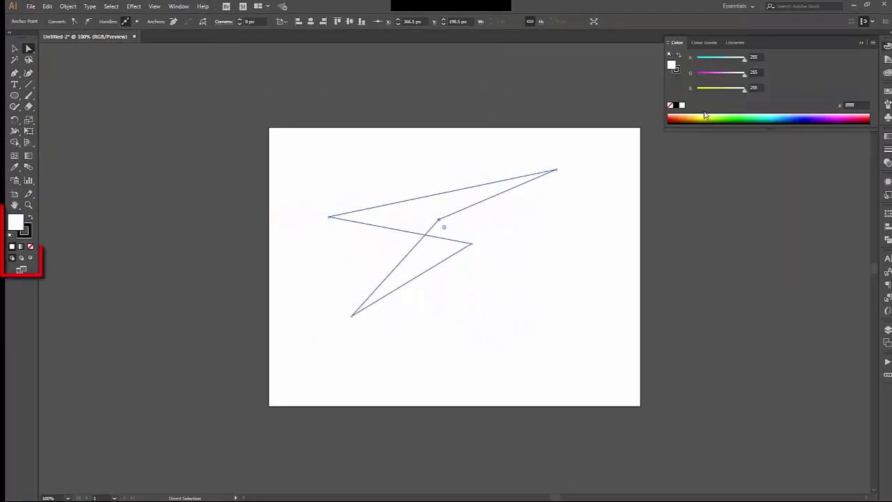
left_click(888, 91)
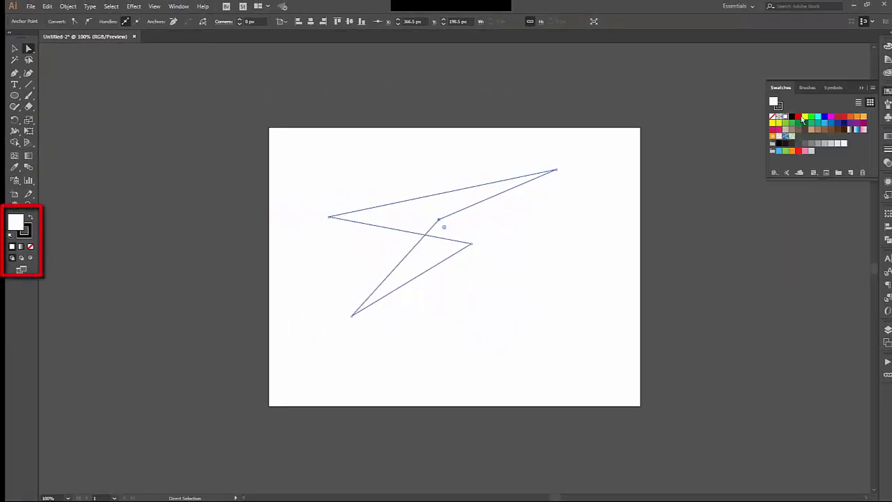
left_click(800, 117)
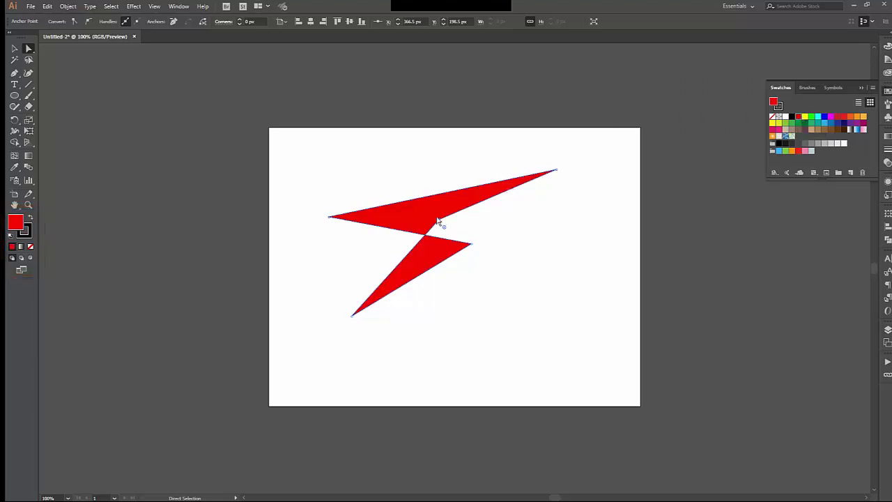
Shift the inner anchor point of the red shape slightly down and right, and delete the whole shape
mouse_move(438, 222)
left_mouse_down()
mouse_move(521, 301)
mouse_move(448, 230)
left_mouse_up()
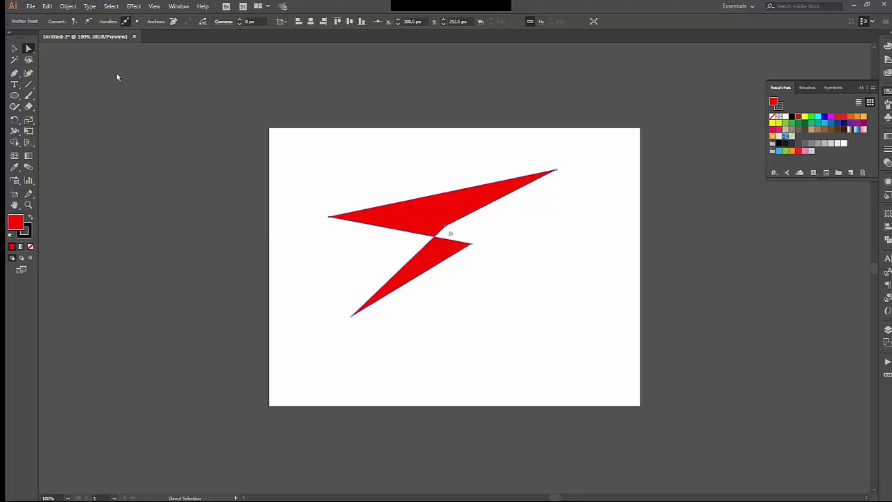
key("v")
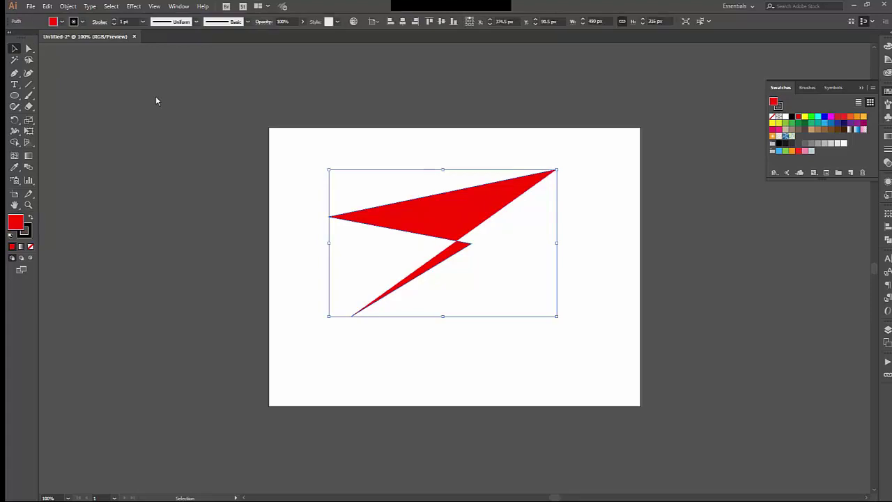
key("Delete")
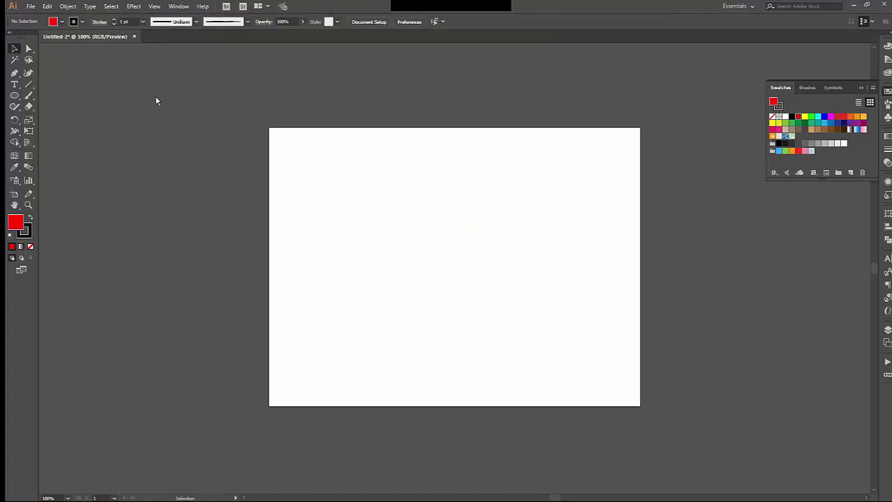
Draw a closed, roughly square four-sided shape in the middle of the artboard with the Pen tool, keeping its top edge horizontal
left_click(14, 73)
left_click(375, 179)
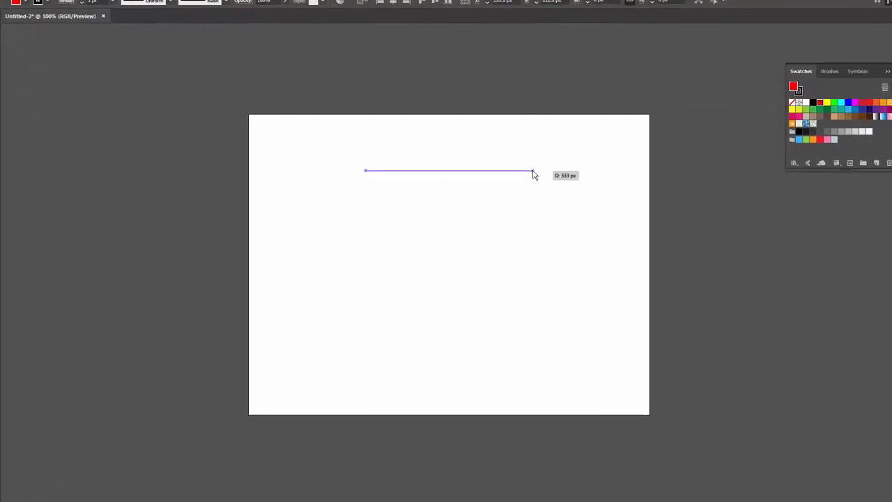
left_click(532, 177)
left_click(528, 336)
left_click(349, 333)
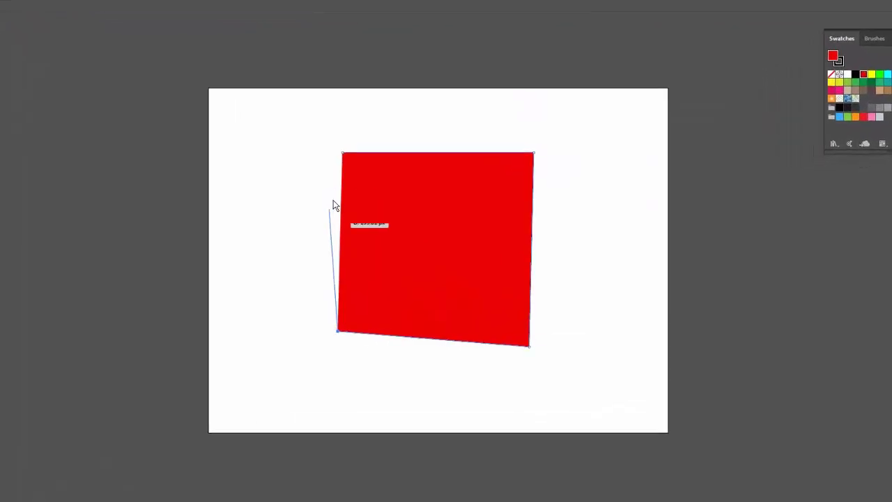
left_click(326, 141)
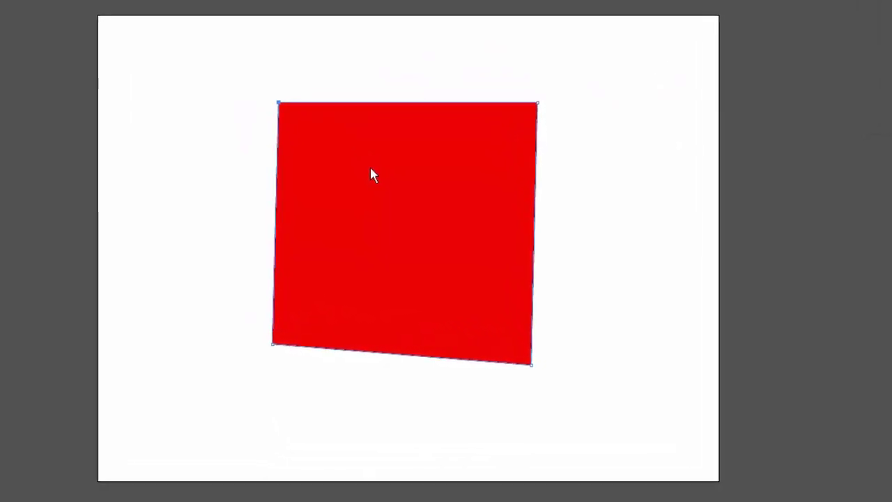
Add an anchor point midway along the square's top edge and raise it to about X 408.5 px, Y 47.5 px to form a peak
left_click_drag(409, 247, 411, 110)
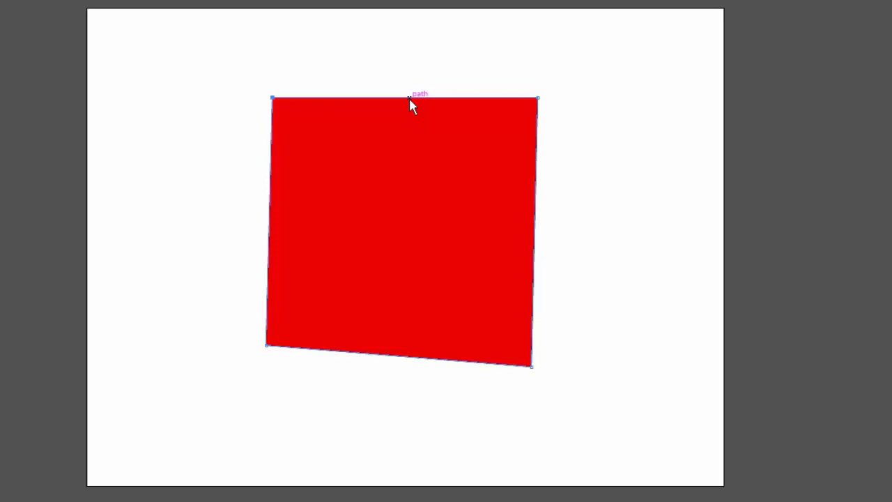
left_click(410, 97)
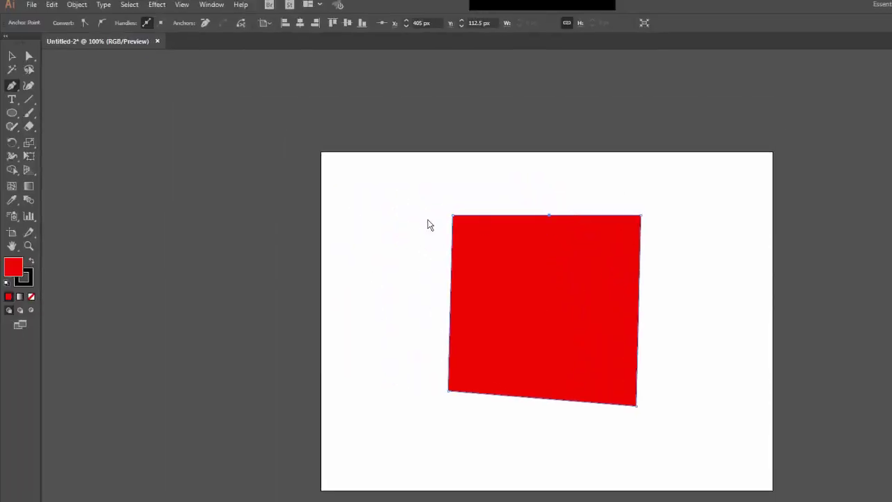
left_click(29, 57)
left_click_drag(548, 216, 551, 178)
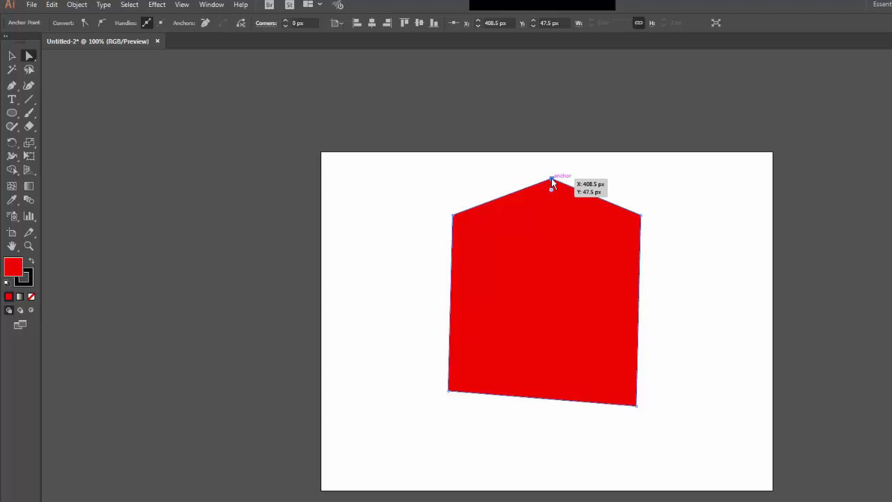
left_click_drag(551, 178, 551, 178)
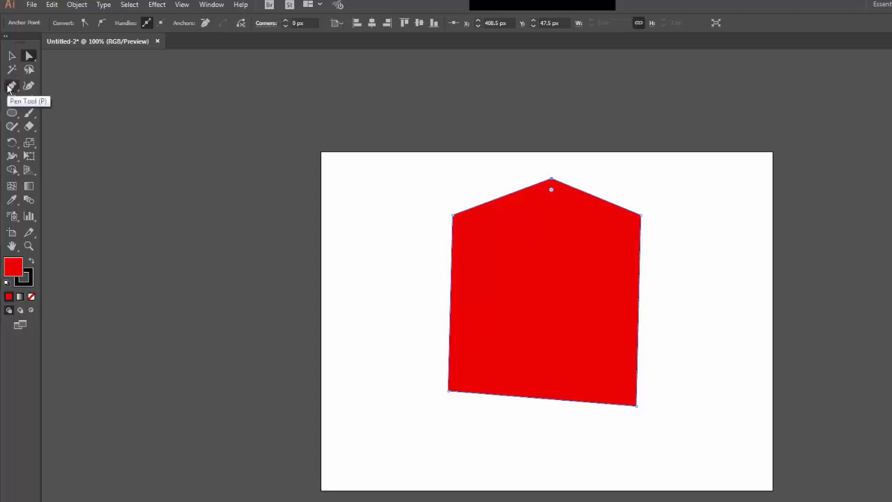
Convert all five corner anchor points to smooth points with the Pen tool by pulling out curve handles, rounding the outline
left_click(10, 87)
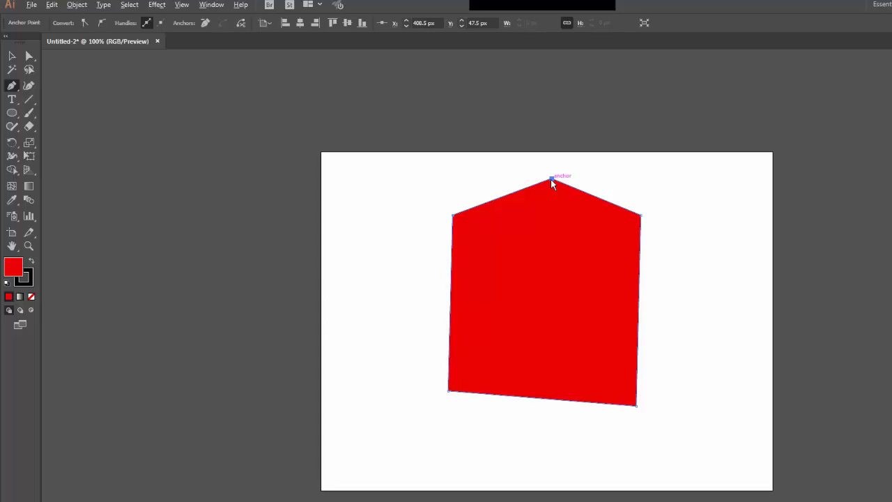
left_click_drag(550, 179, 631, 179)
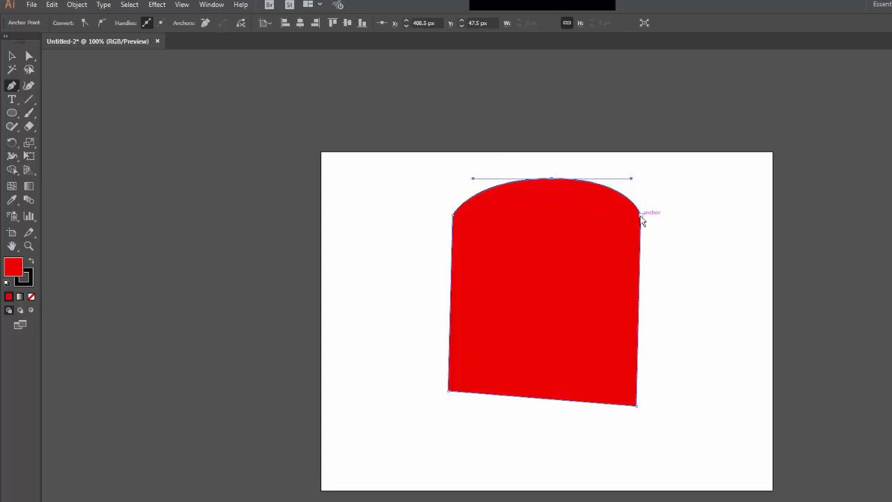
left_click_drag(641, 218, 654, 249)
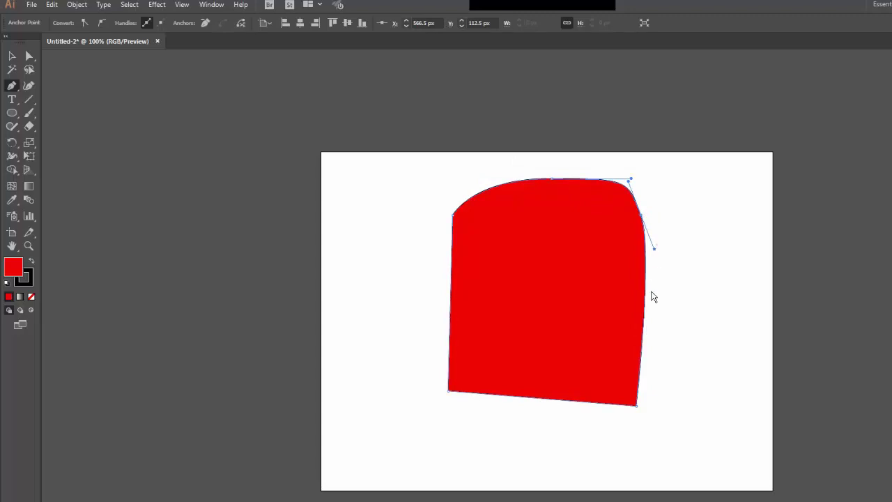
left_click_drag(634, 405, 613, 480)
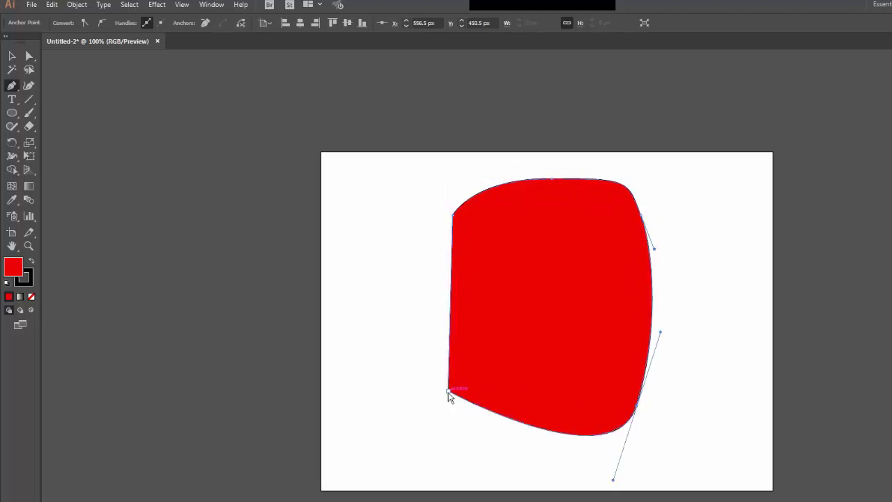
left_click_drag(448, 393, 428, 350)
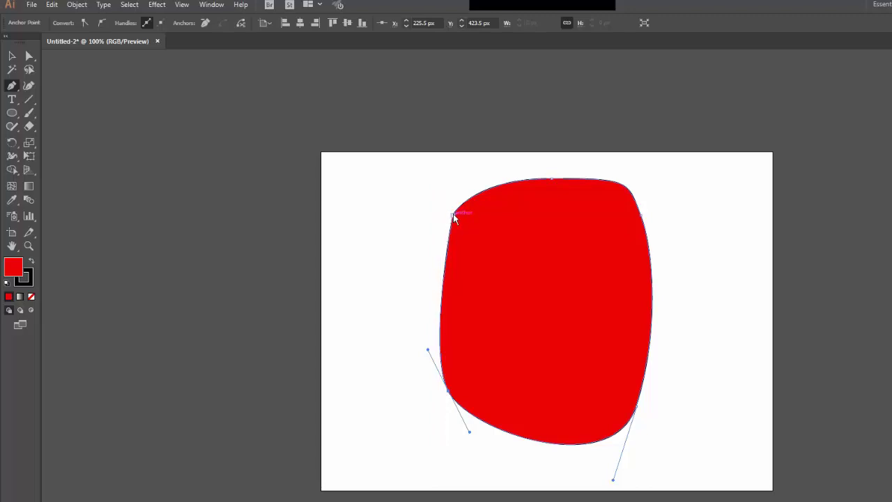
left_click_drag(453, 213, 464, 182)
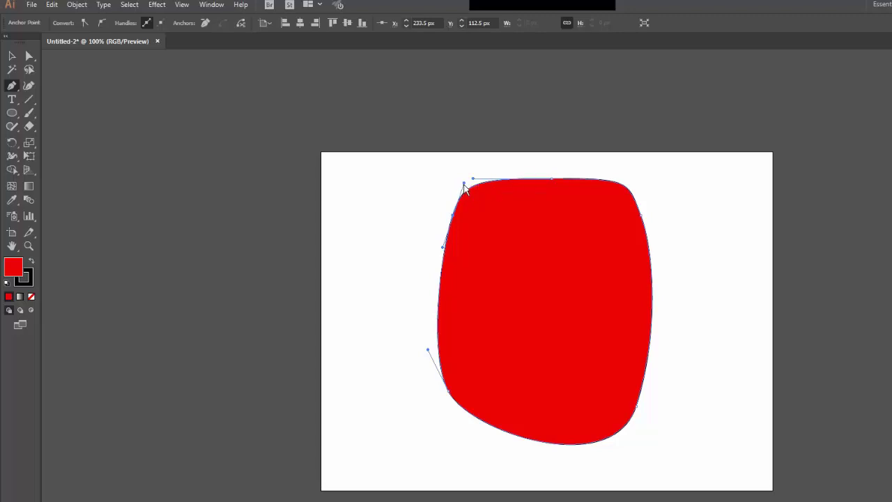
Tilt and lengthen the top anchor's right handle upward beyond the artboard, forming a tall bulge beside a dip in the top edge
left_click(29, 56)
left_click(552, 180)
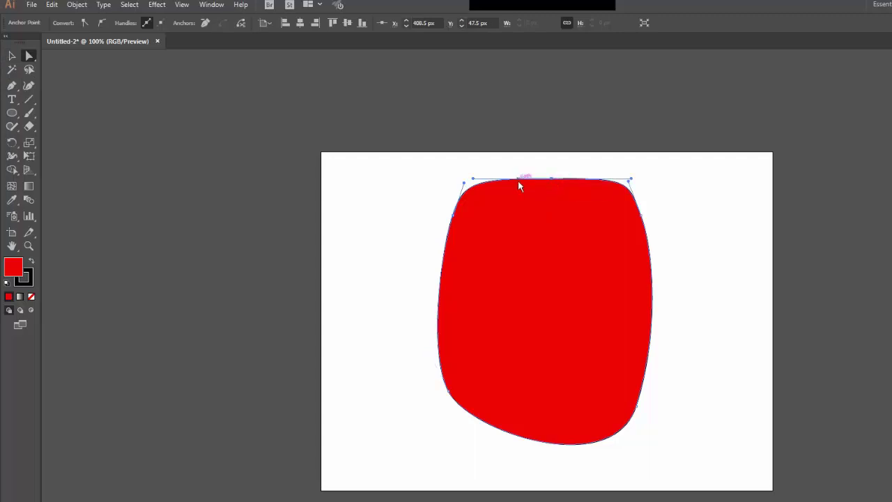
left_click(641, 214)
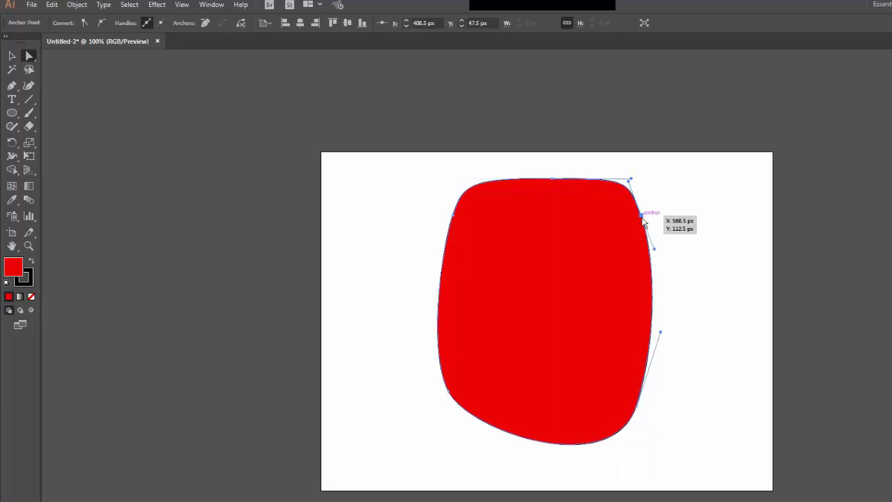
left_click(636, 407)
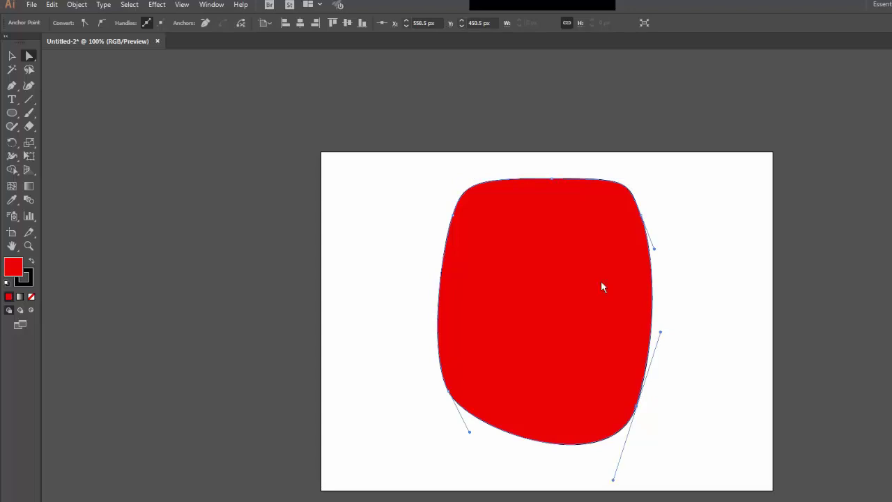
left_click(552, 179)
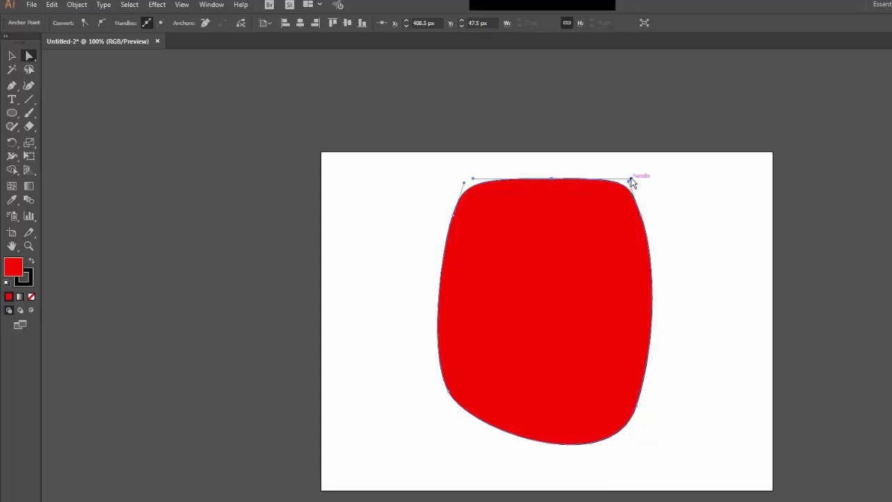
left_click_drag(631, 181, 570, 140)
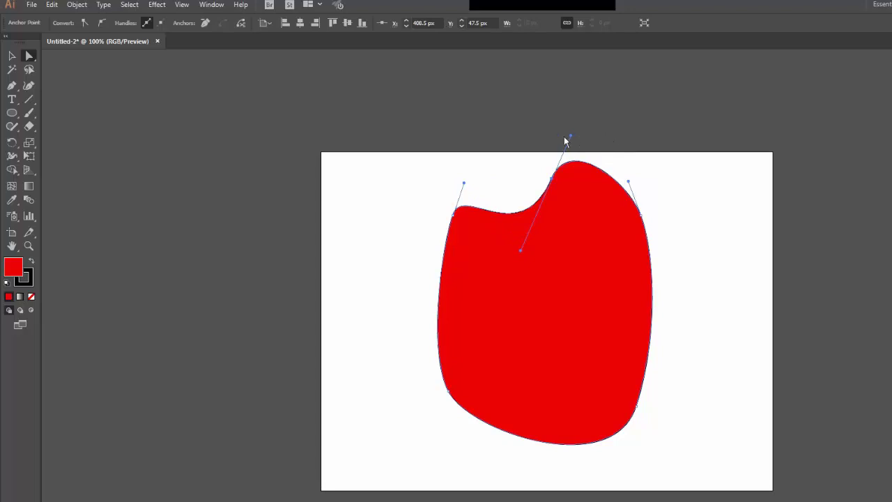
left_click_drag(569, 141, 592, 66)
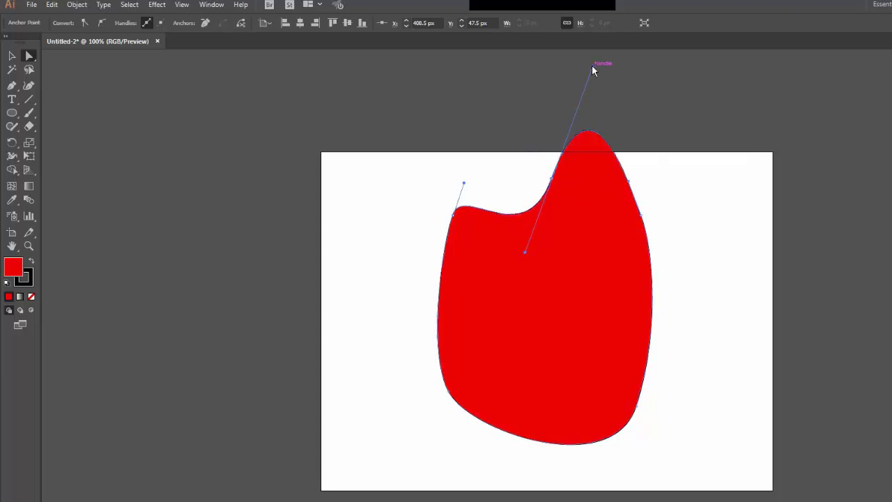
Swing the lower-left anchor's lower handle outward to the left to curve the left side inward, and deselect the shape
left_click(447, 395)
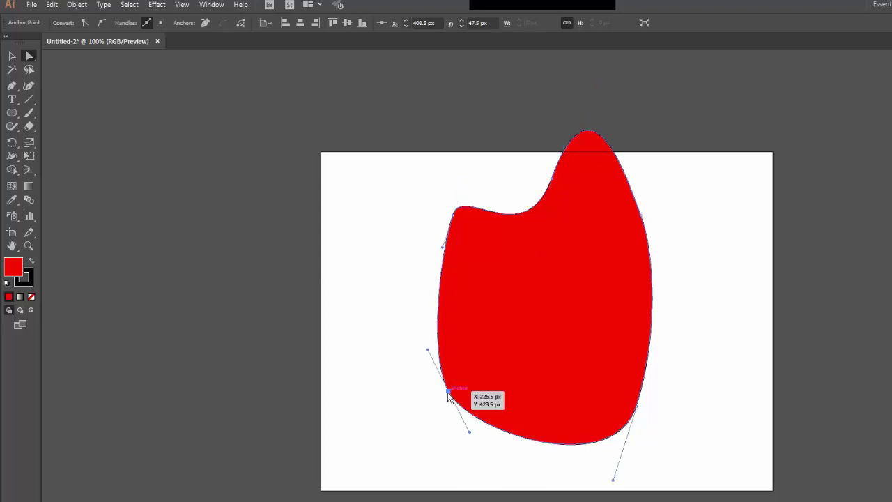
left_click_drag(469, 433, 408, 412)
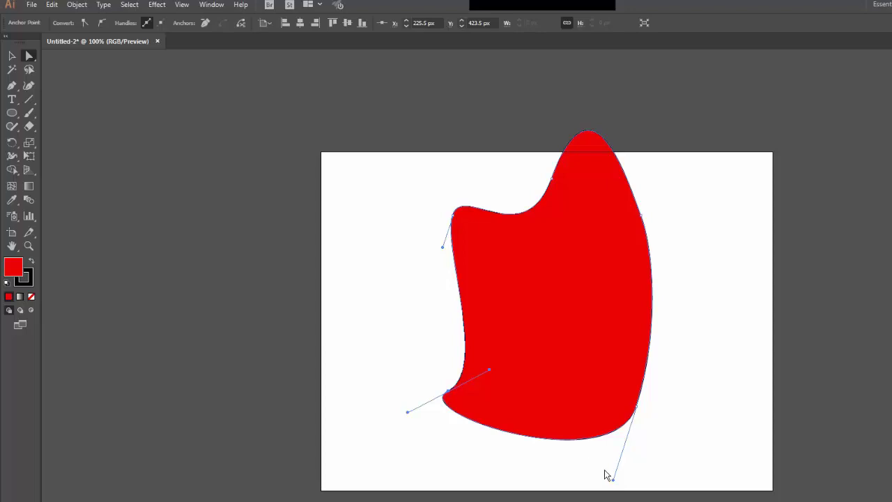
left_click(584, 478)
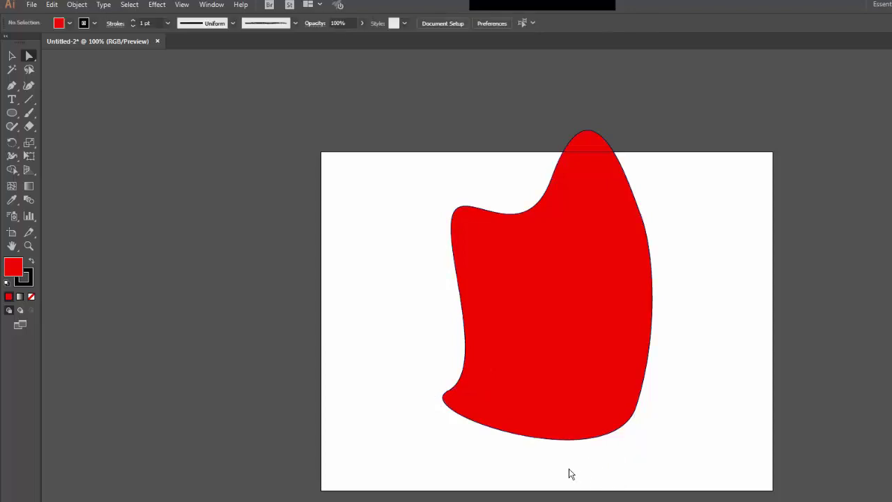